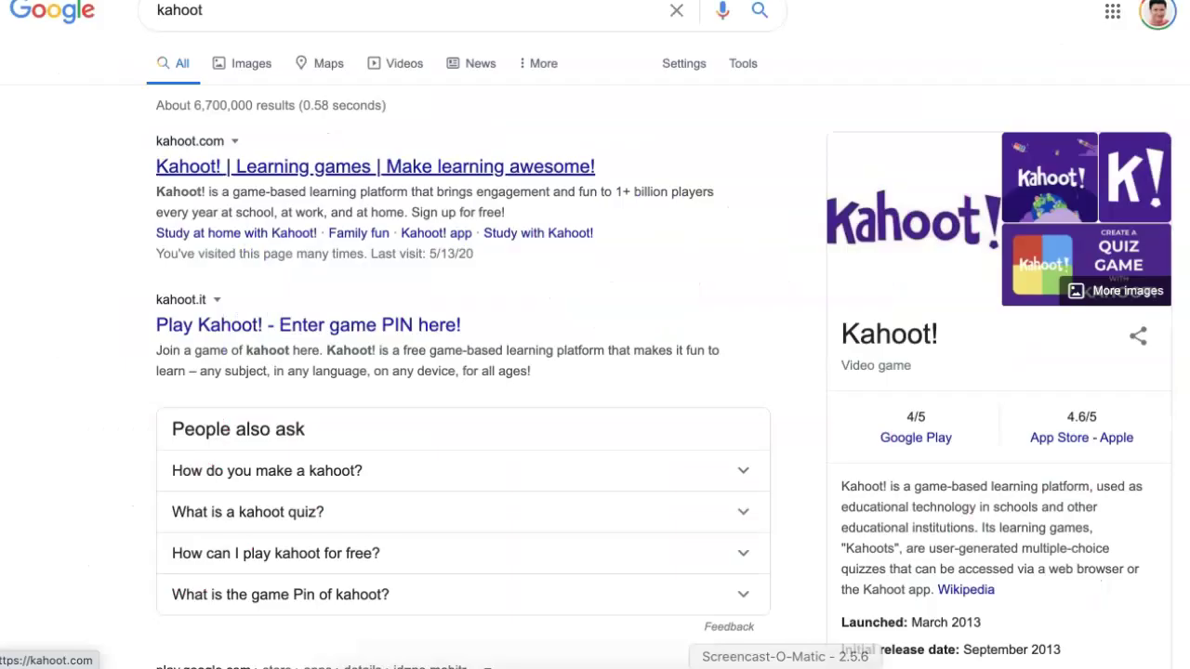
- Open the kahoot.com result 'Kahoot! | Learning games' from the Google search
click(375, 167)
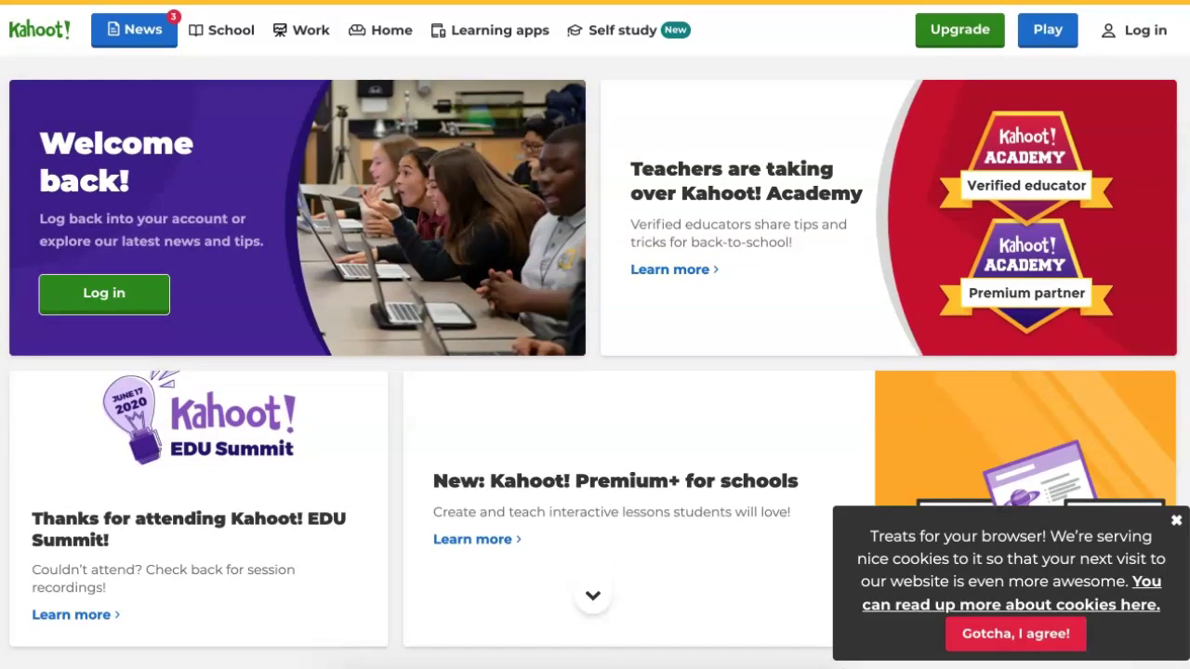
- Scroll the Kahoot! homepage on the way to the account-type sign-up page
scroll(594, 371, down, 1)
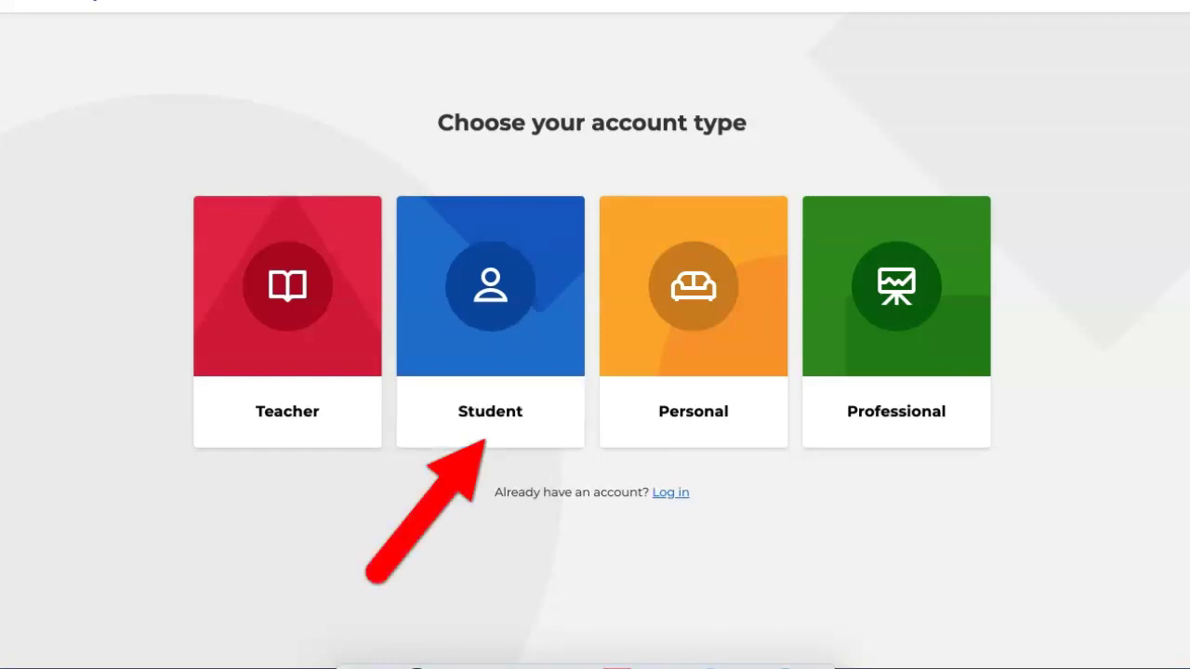
- Pick Student as the account type on the Choose your account type page
drag(559, 122, 747, 123)
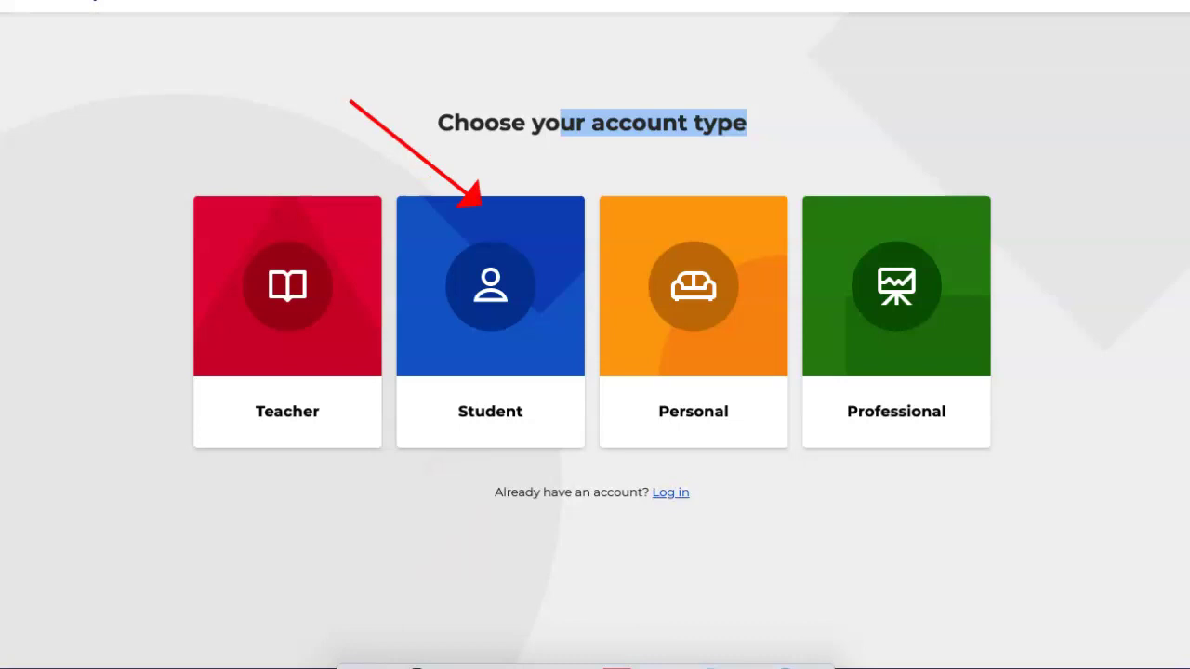
click(490, 411)
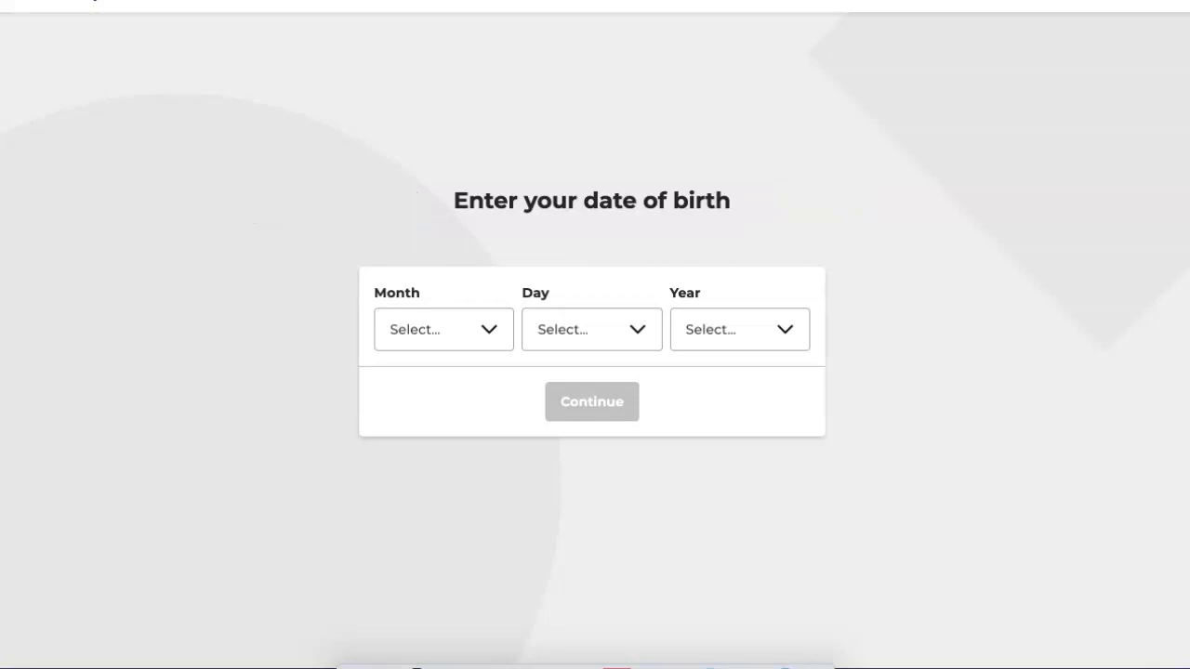
- Choose Aug as the birth month and 28 as the birth day
click(443, 329)
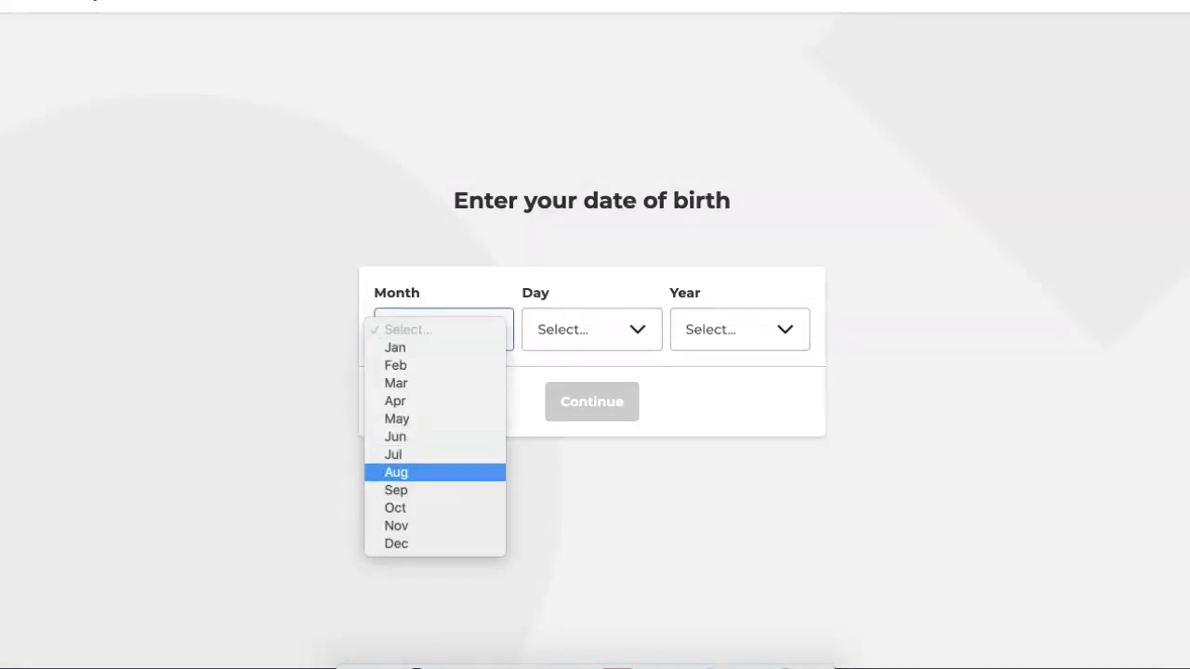
key(Return)
click(591, 329)
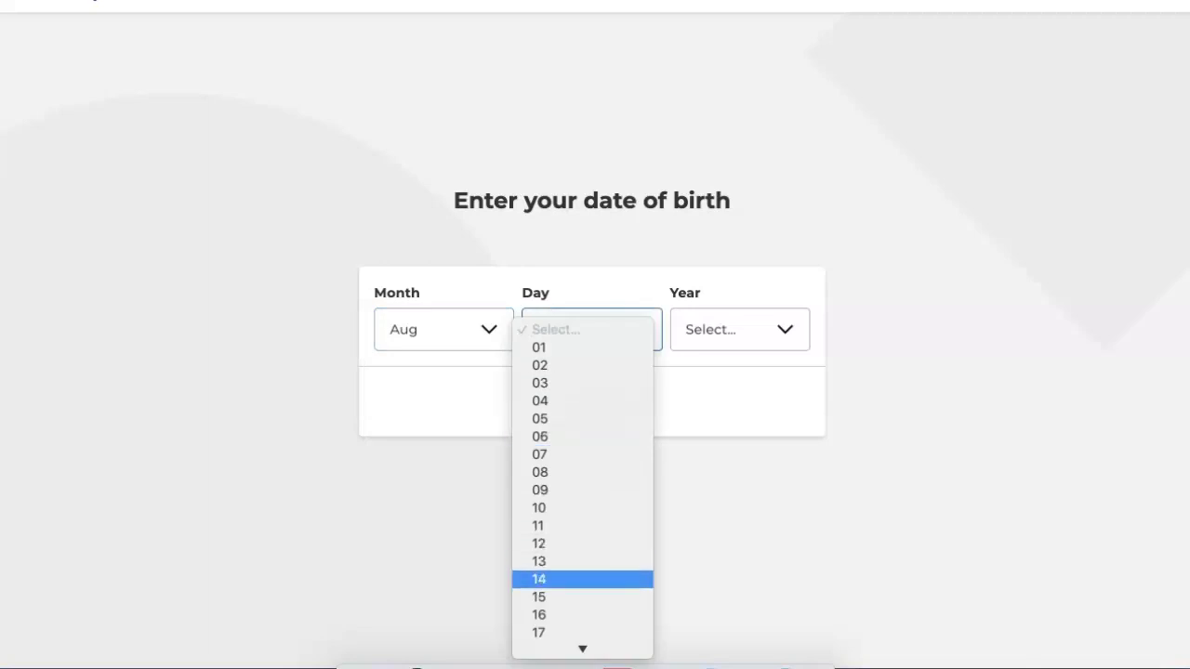
key(Down)
key(Down)
key(Down)
key(Down)
key(Down)
key(Down)
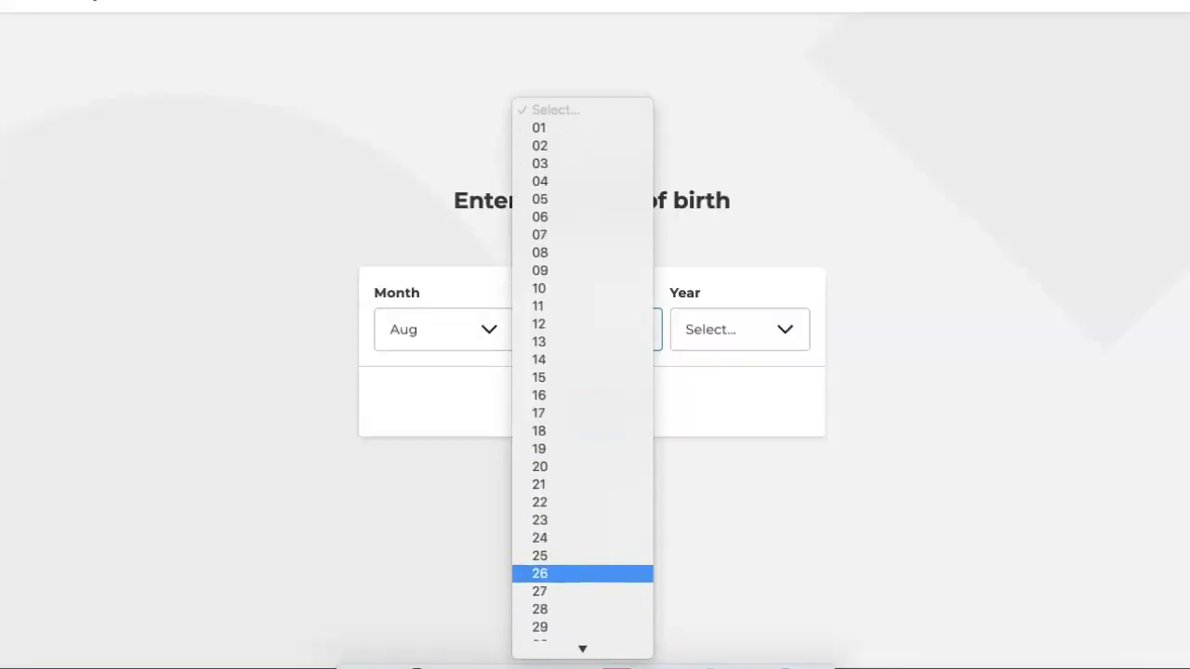
key(Down)
key(Down)
key(Return)
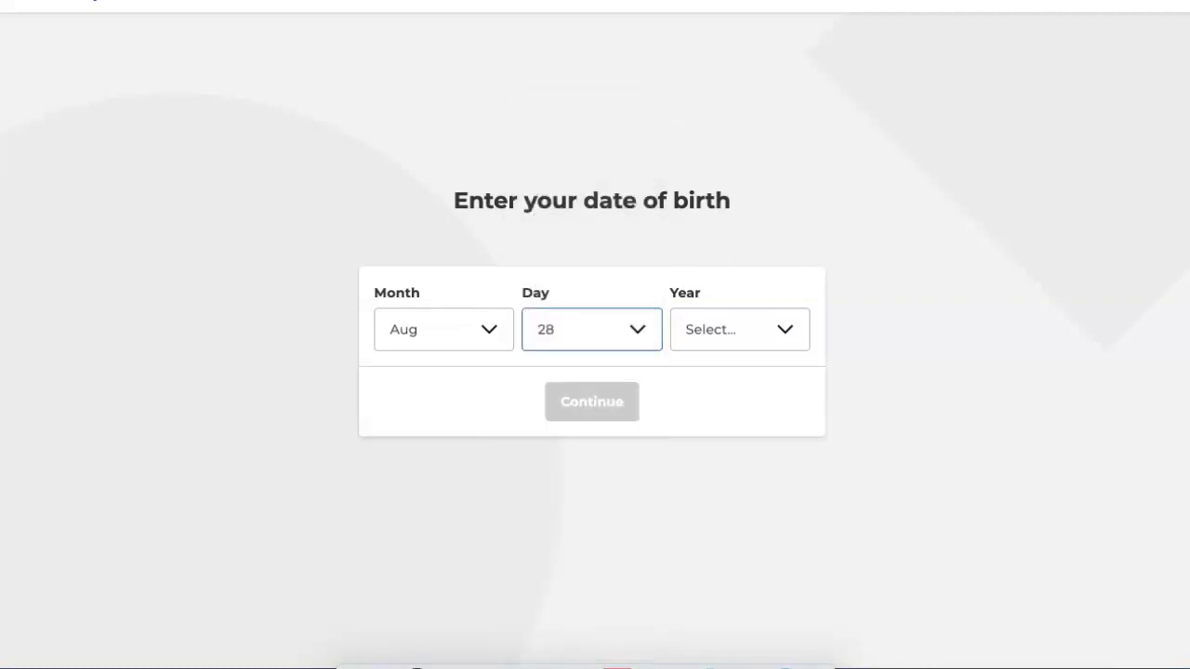
- Select 2000 as the birth year and submit the date of birth
key(Tab)
key(space)
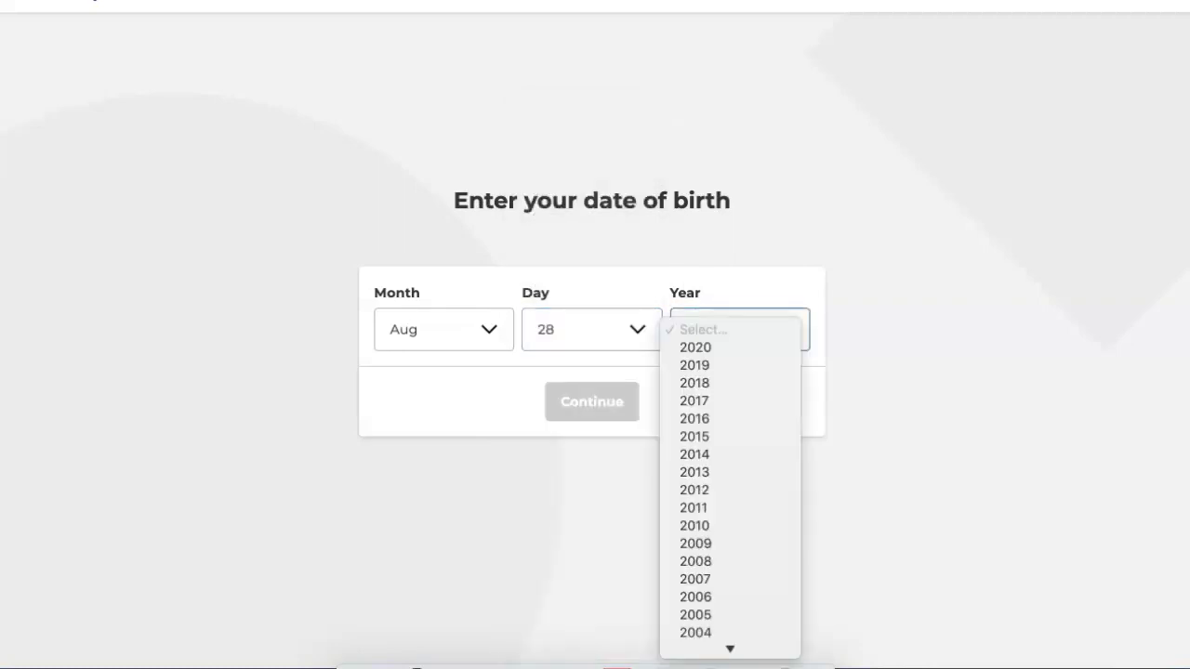
key(Down)
key(Down)
key(Down)
key(Down)
key(Down)
key(Down)
key(Down)
key(Down)
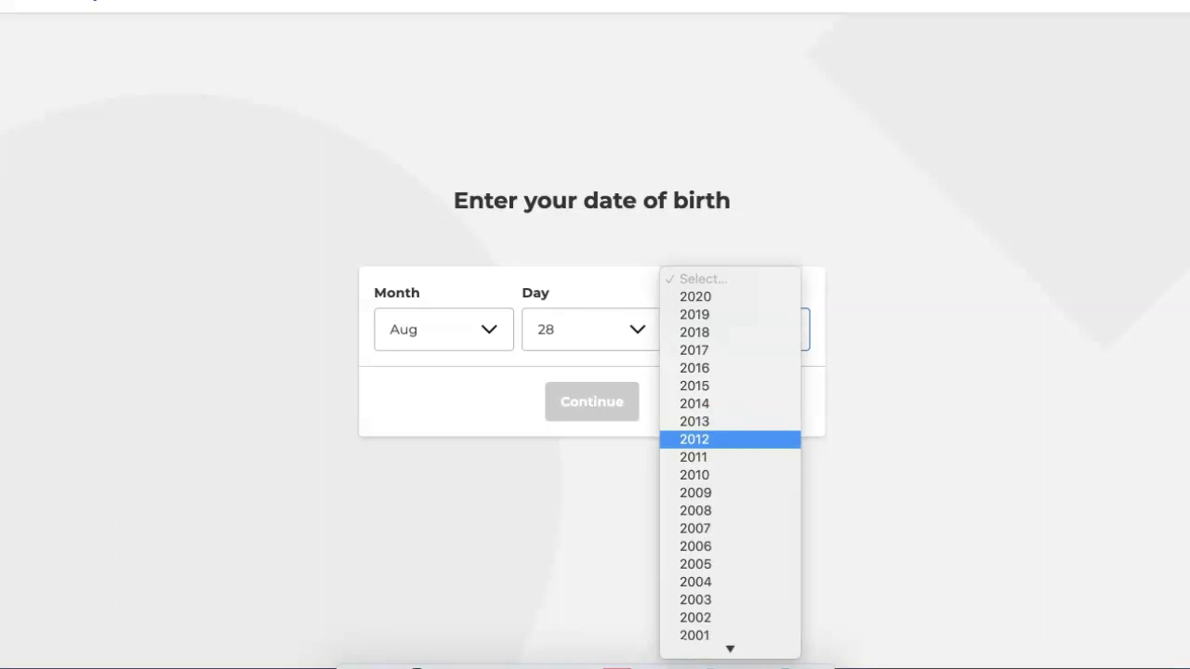
key(Down)
key(Down)
key(Down)
key(Down)
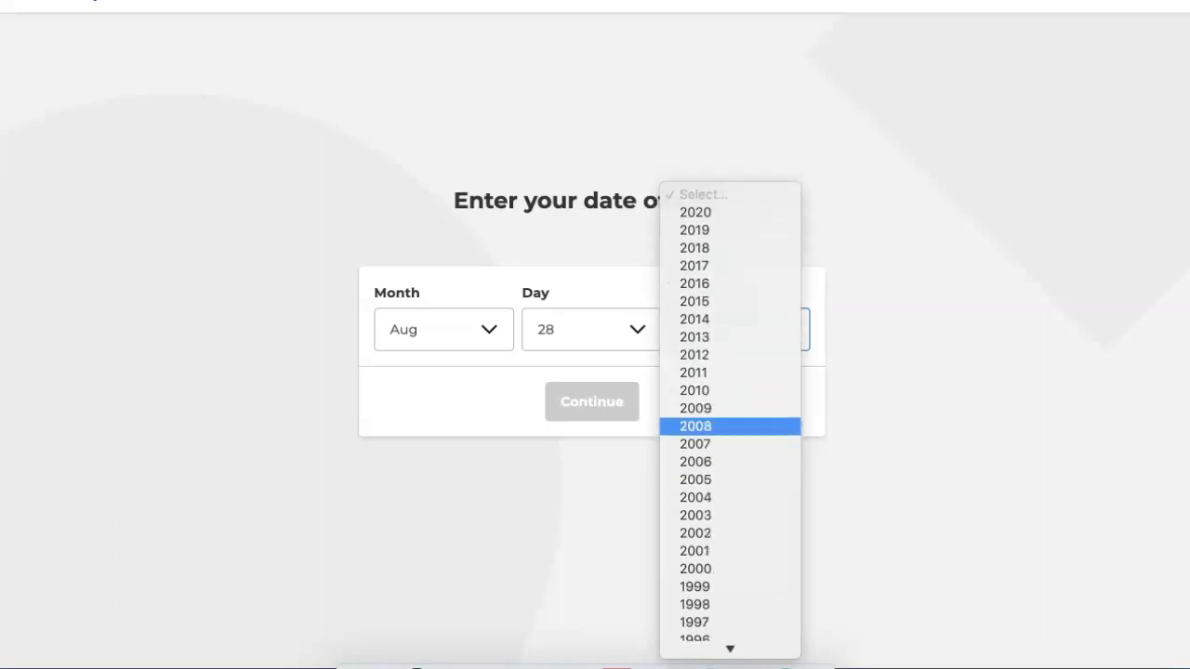
key(Down)
key(Down)
key(Down)
key(Down)
key(Down)
key(Down)
key(Down)
key(Down)
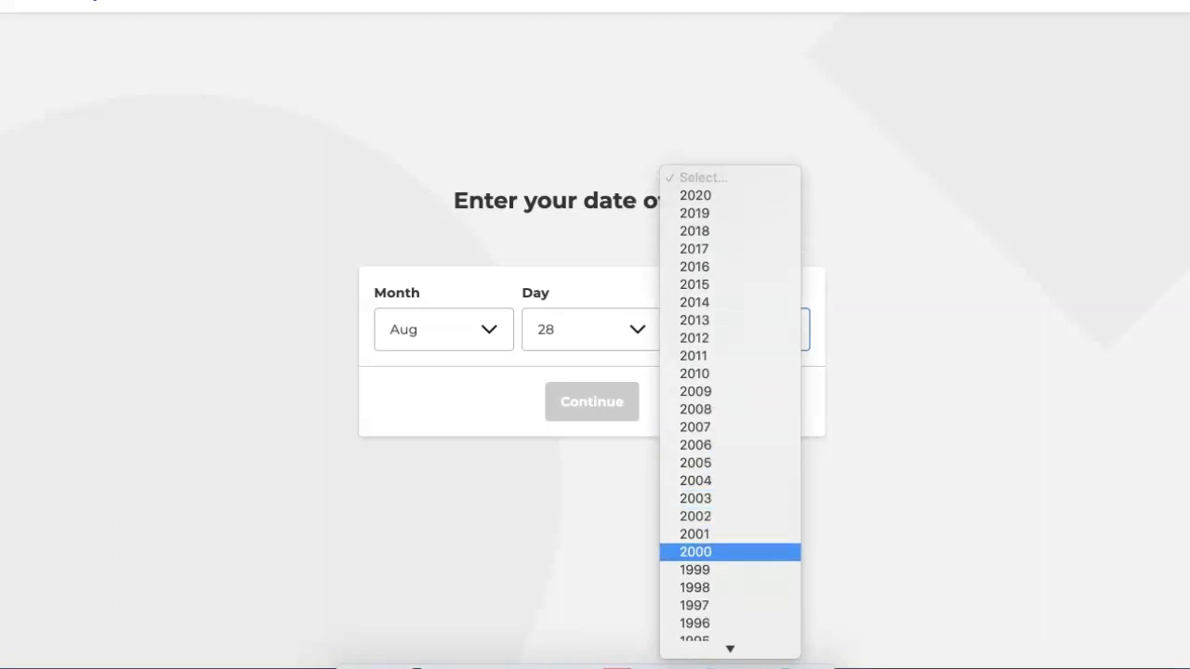
key(Return)
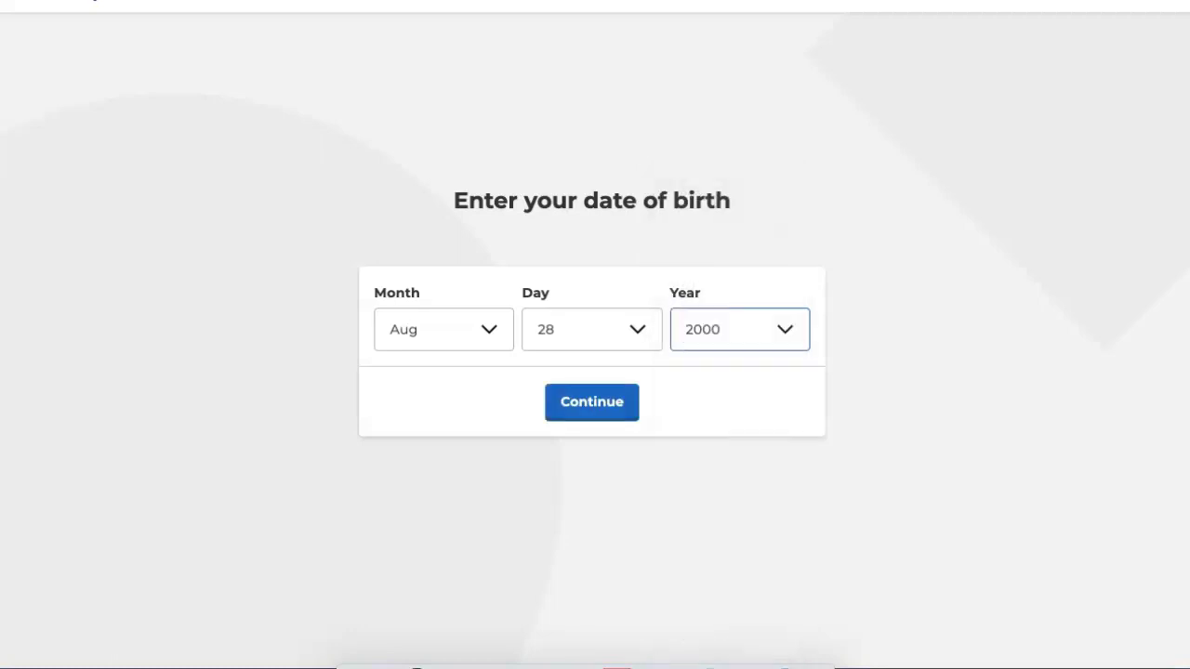
key(Tab)
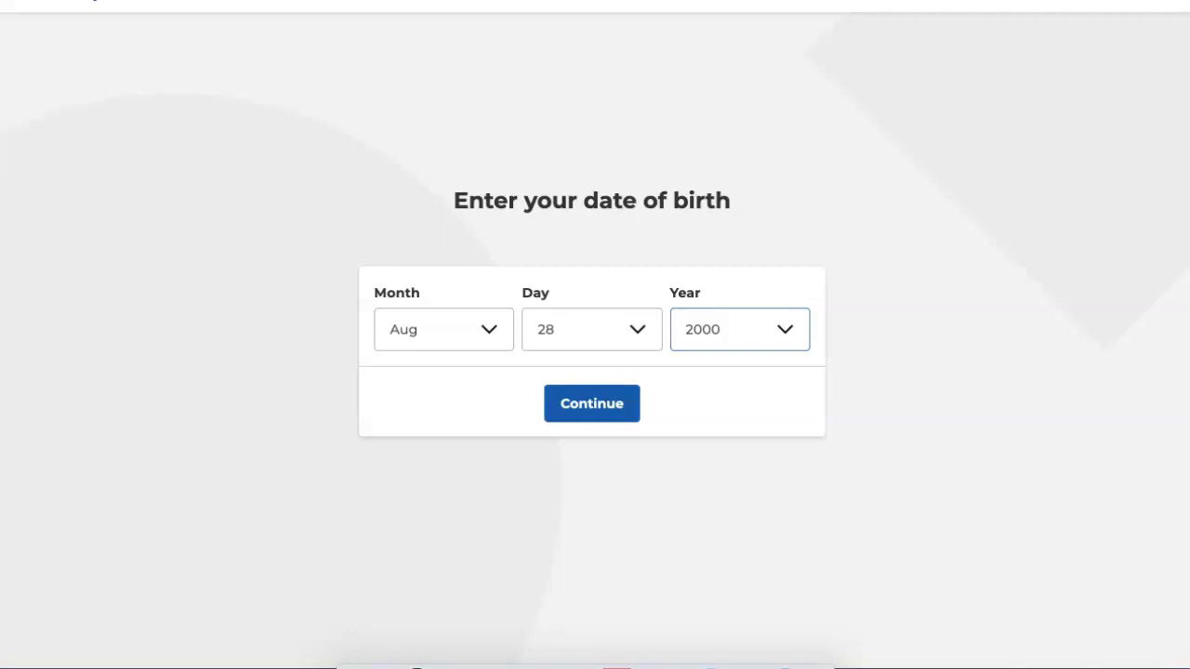
key(Return)
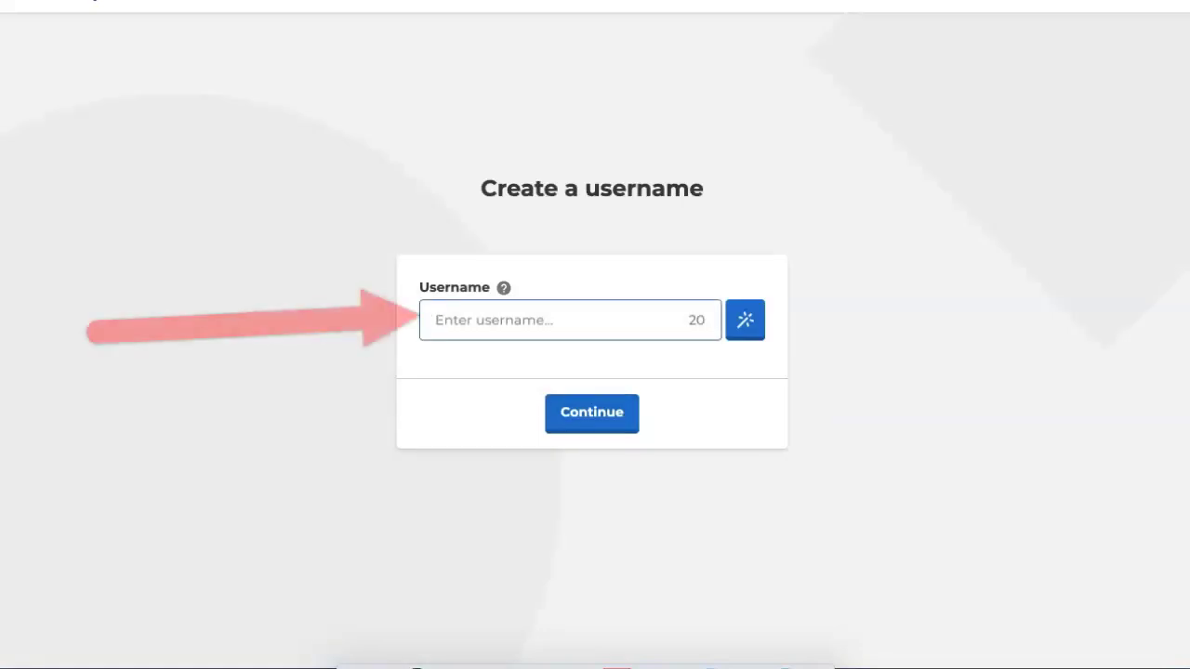
- Try username 'nelliedeutsch', then replace its ending with 'm4t' when taken and continue
text(nellie)
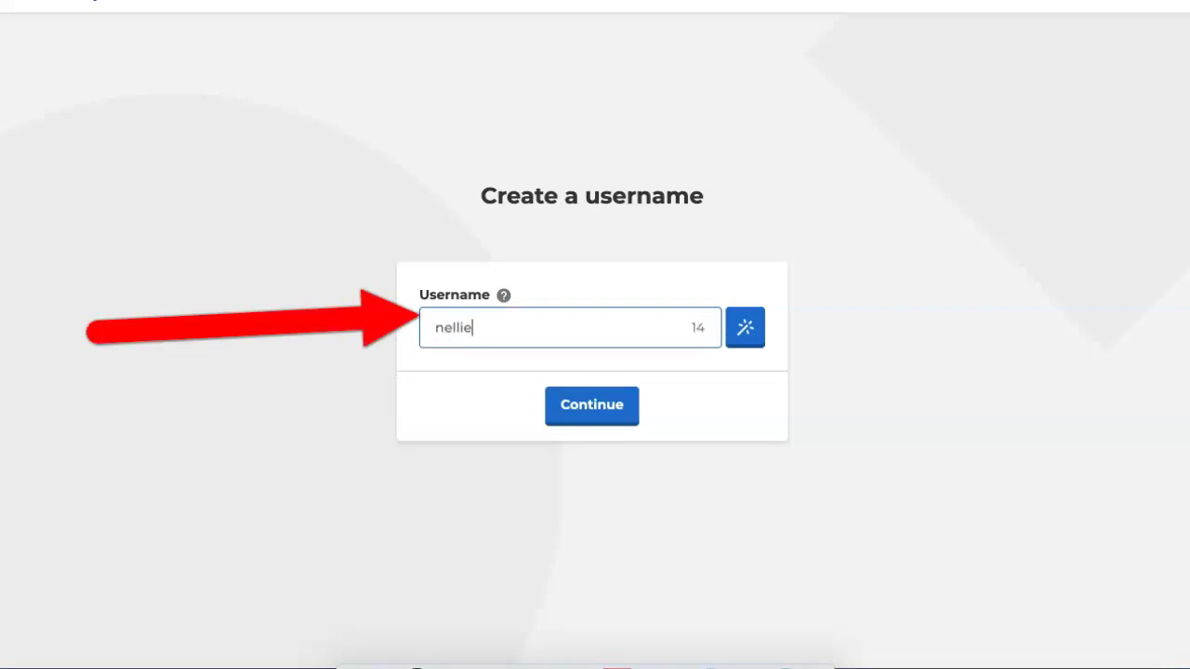
text(deutsch)
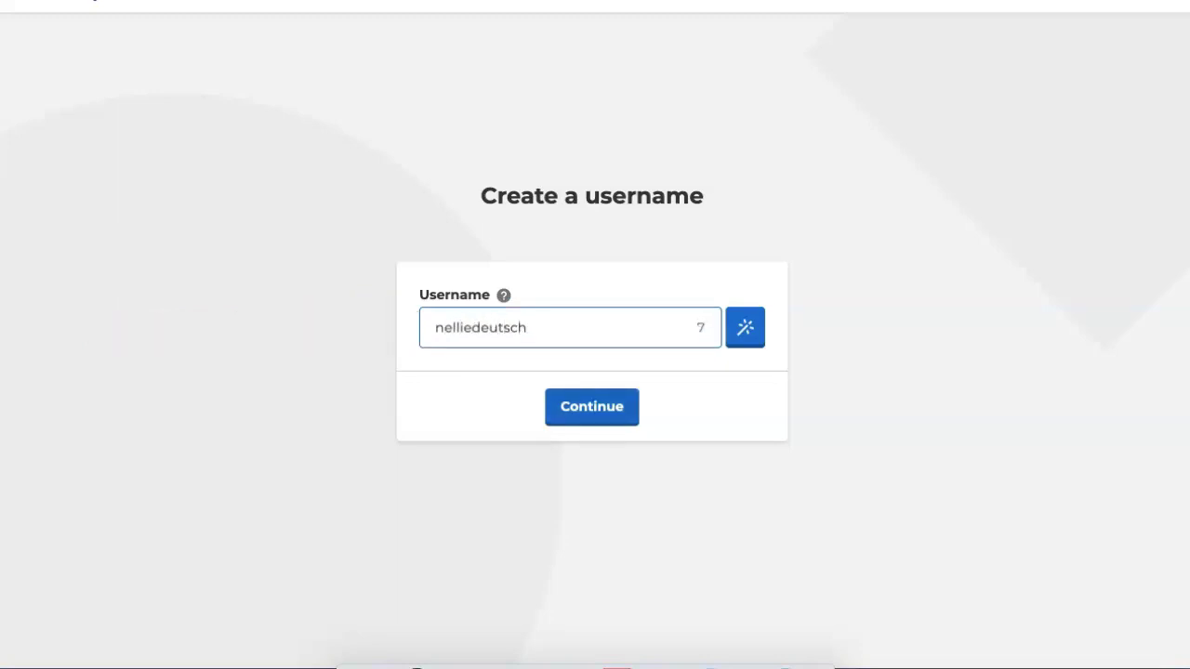
key(Return)
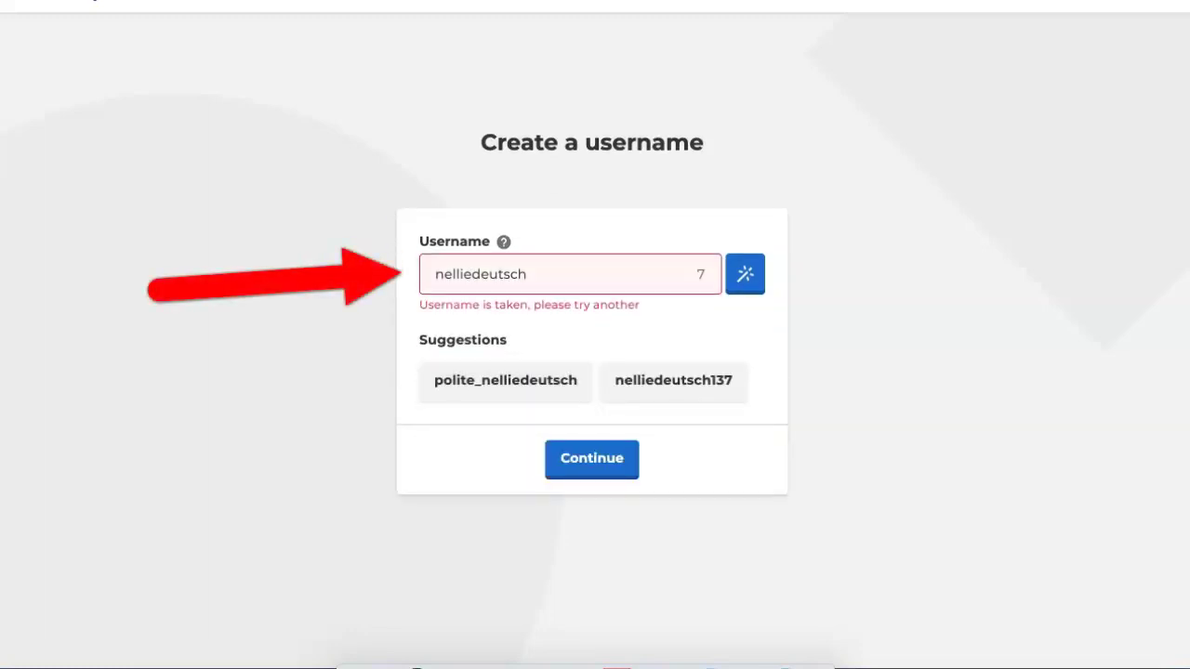
key(shift+Left)
key(shift+Left)
key(shift+Left)
key(shift+Left)
key(shift+Left)
key(shift+Left)
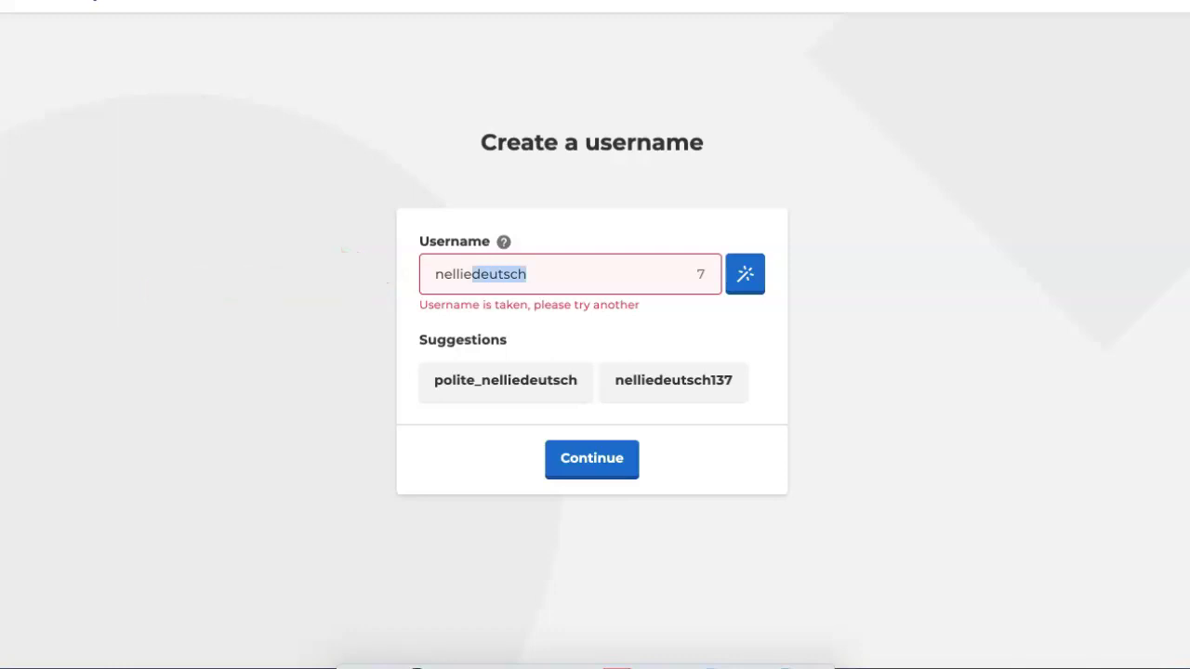
text(m)
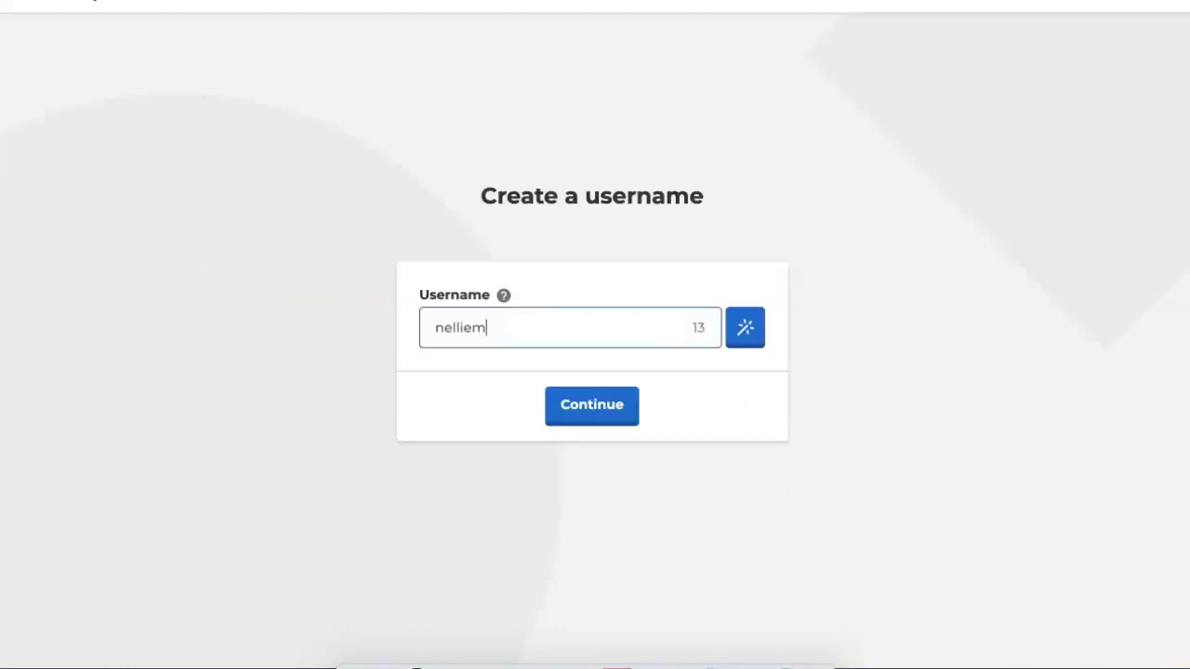
text(4t)
click(591, 404)
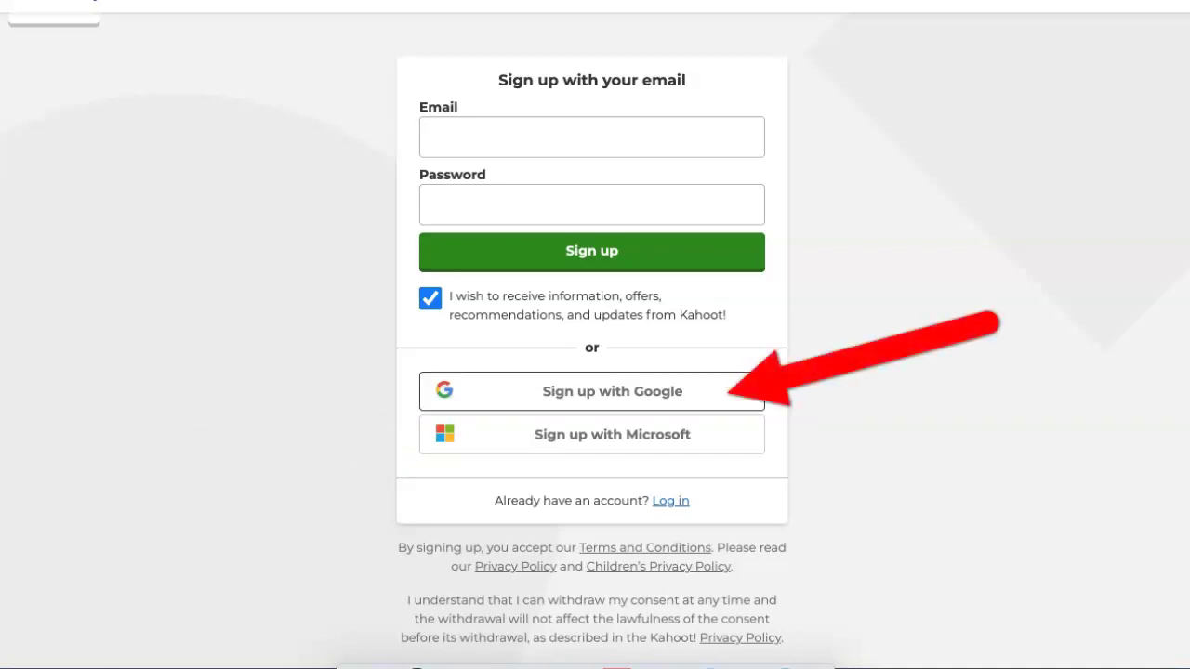
- Sign up with Google by choosing the Google account and confirming its password
click(613, 392)
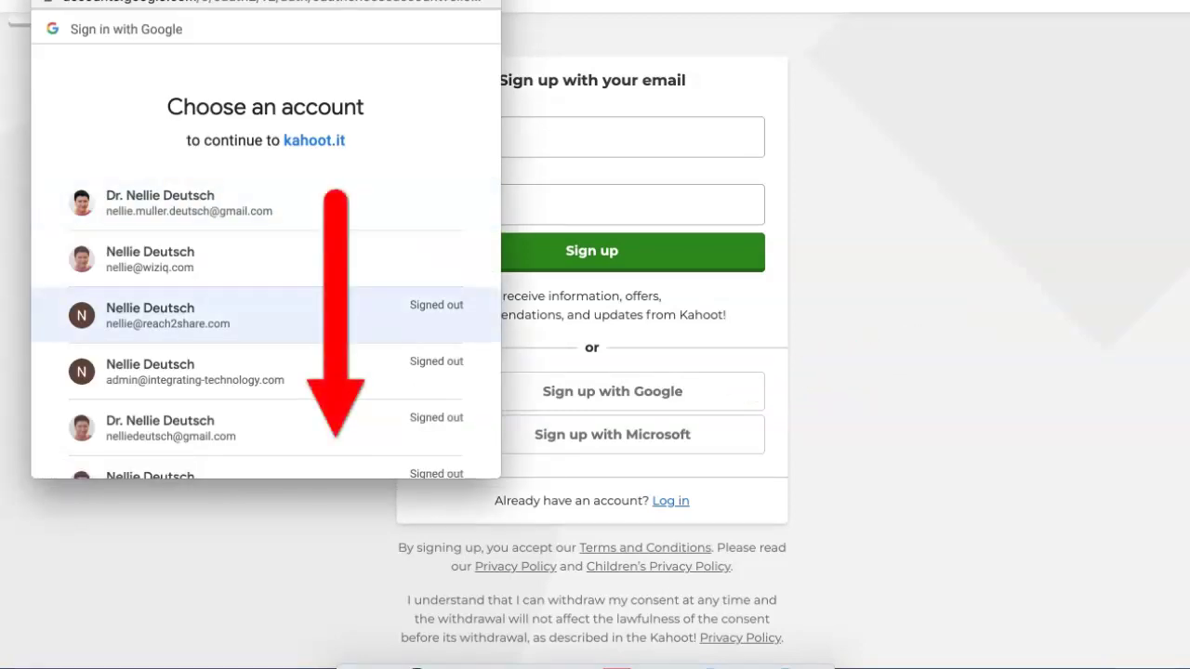
scroll(266, 246, down, 1)
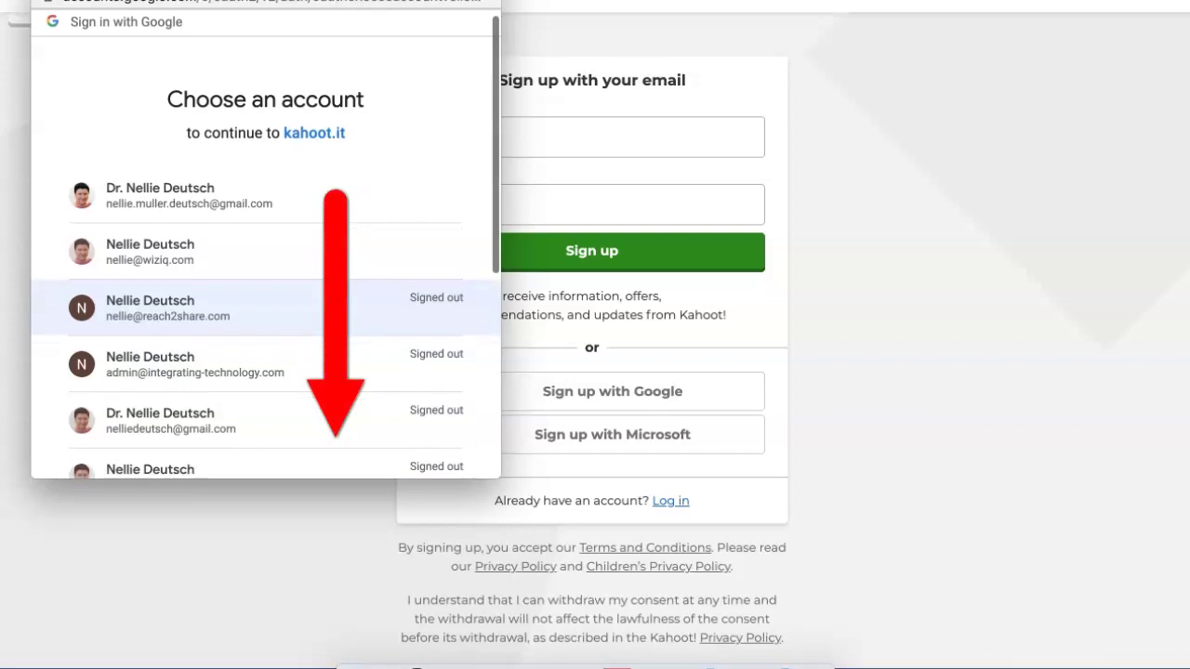
scroll(265, 288, down, 3)
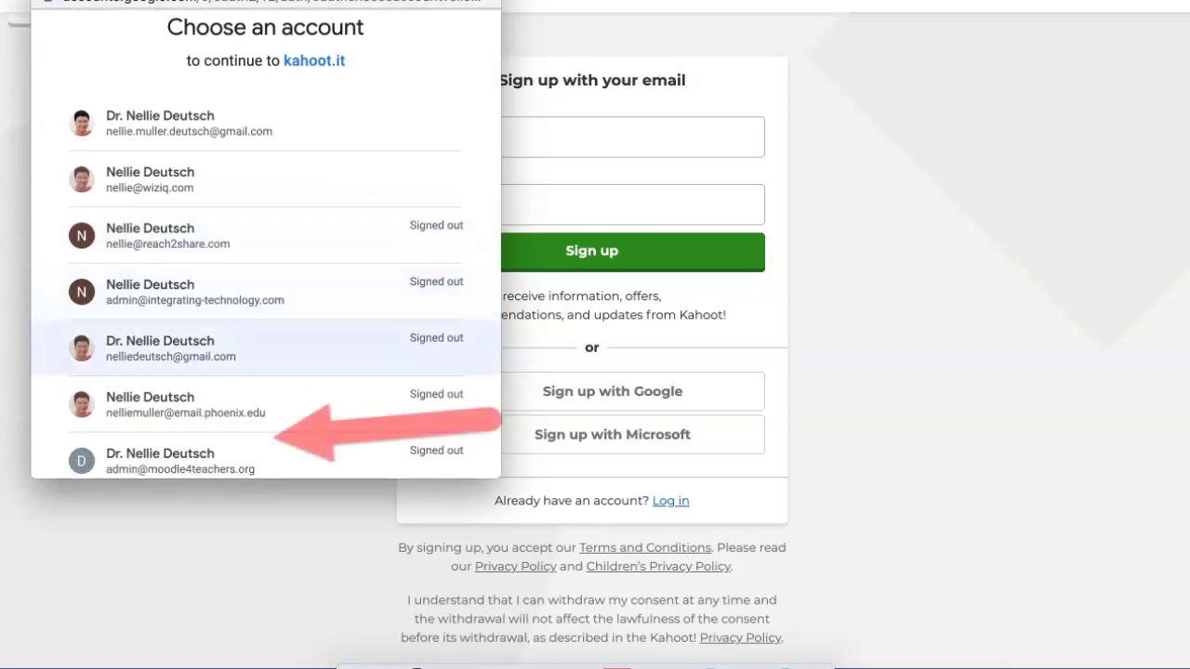
scroll(266, 292, down, 2)
click(186, 430)
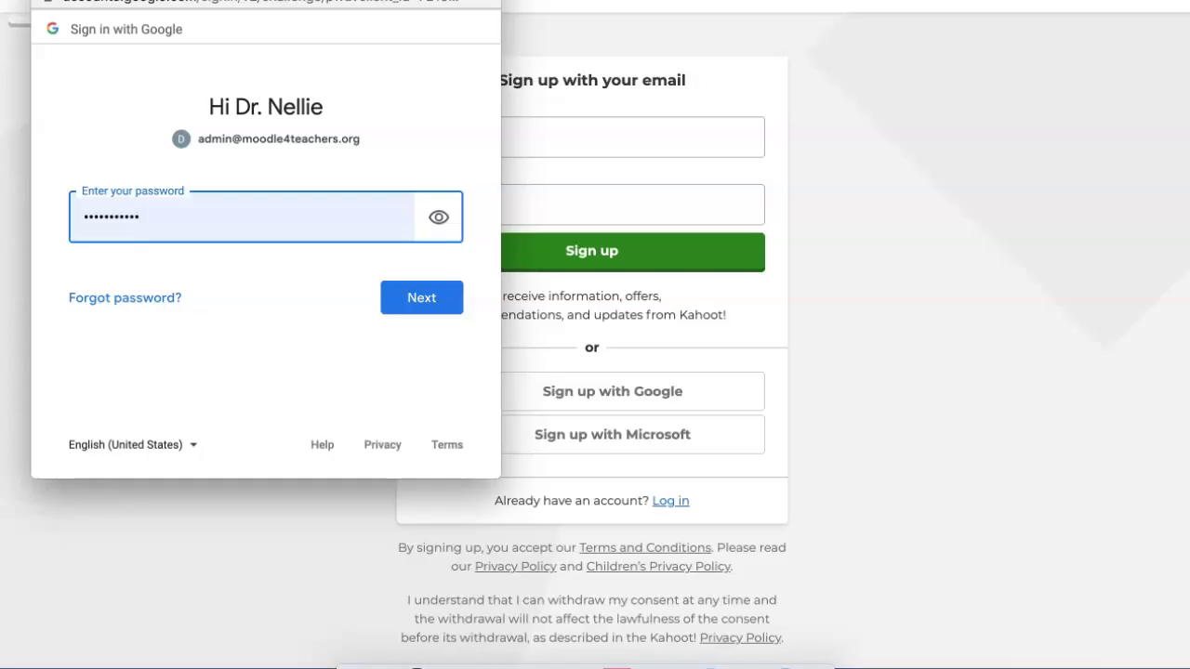
key(Return)
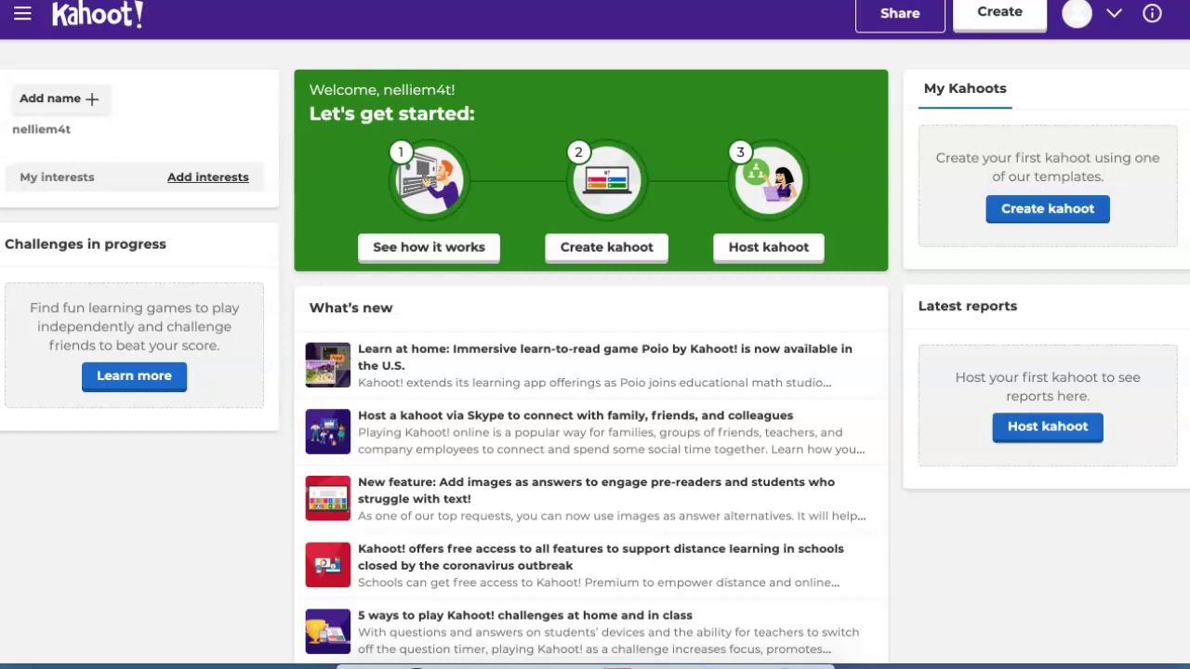
- Create a new kahoot from the green Let's get started panel
scroll(595, 372, down, 1)
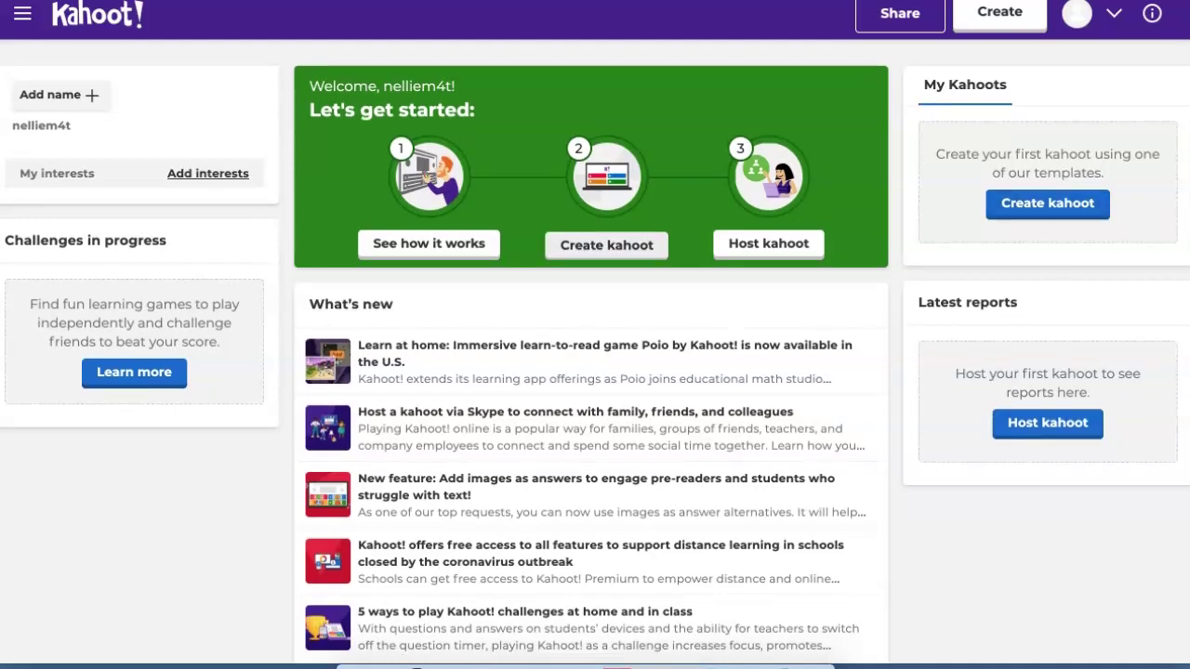
click(606, 245)
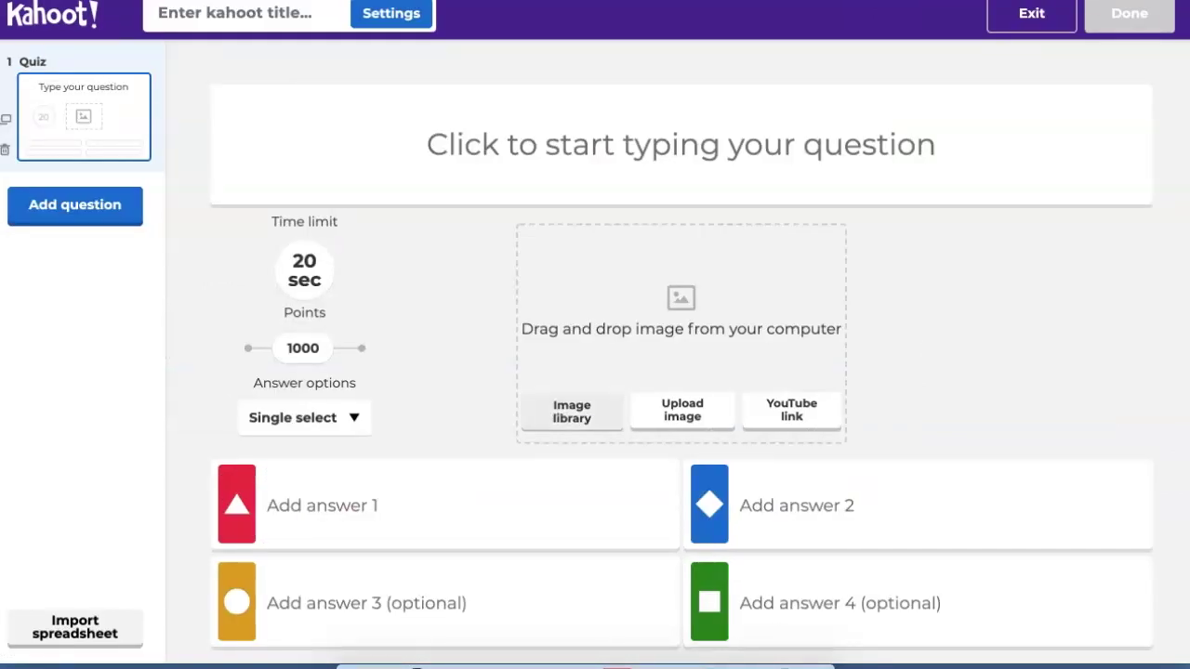
- Scroll the quiz editor to reach the kahoot summary settings
scroll(650, 472, down, 2)
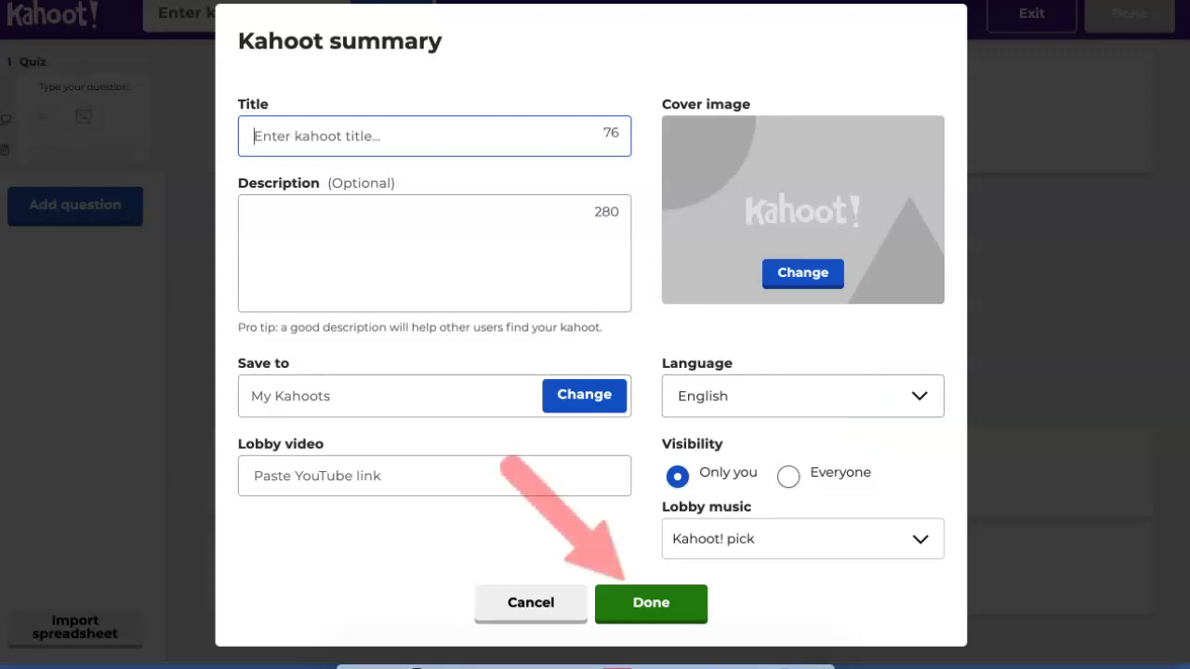
- Switch the kahoot's Visibility from Only you to Everyone
key(space)
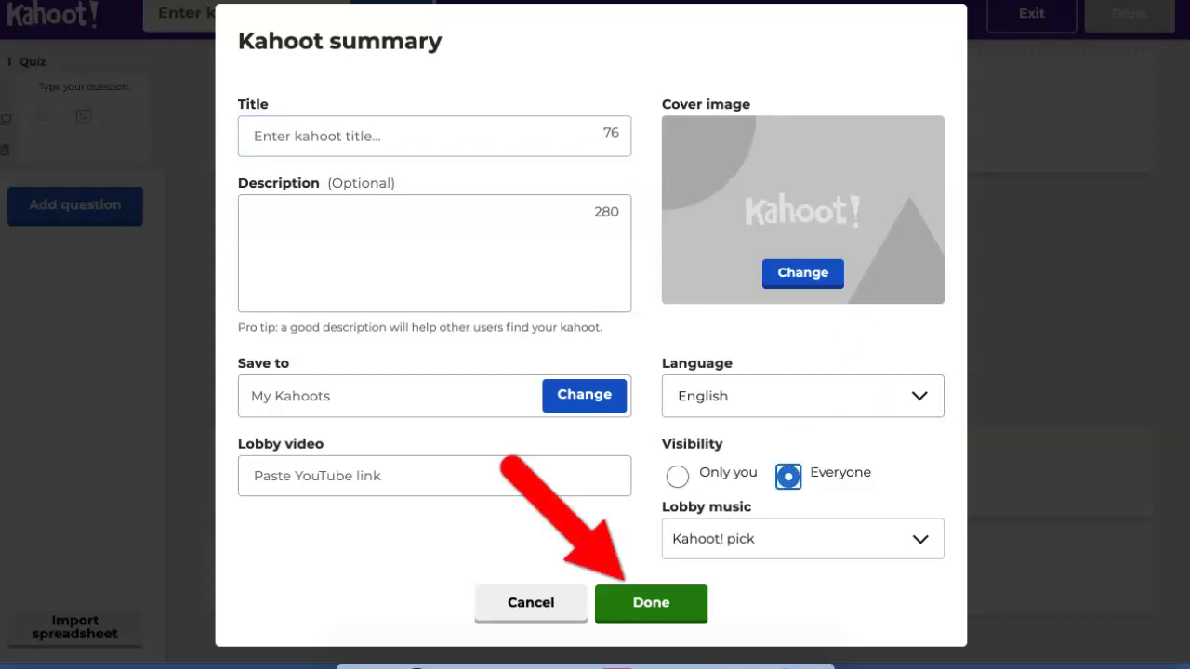